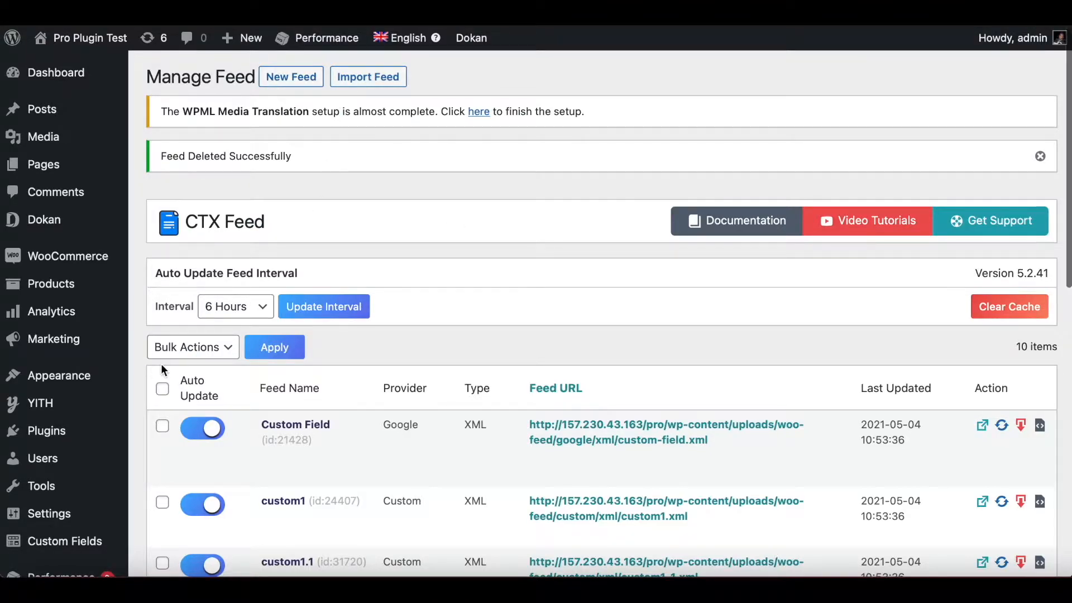
# Start a new product feed with the country set to United States and the template set to Custom Template 1.
pyautogui.scroll(-5, 162, 366)
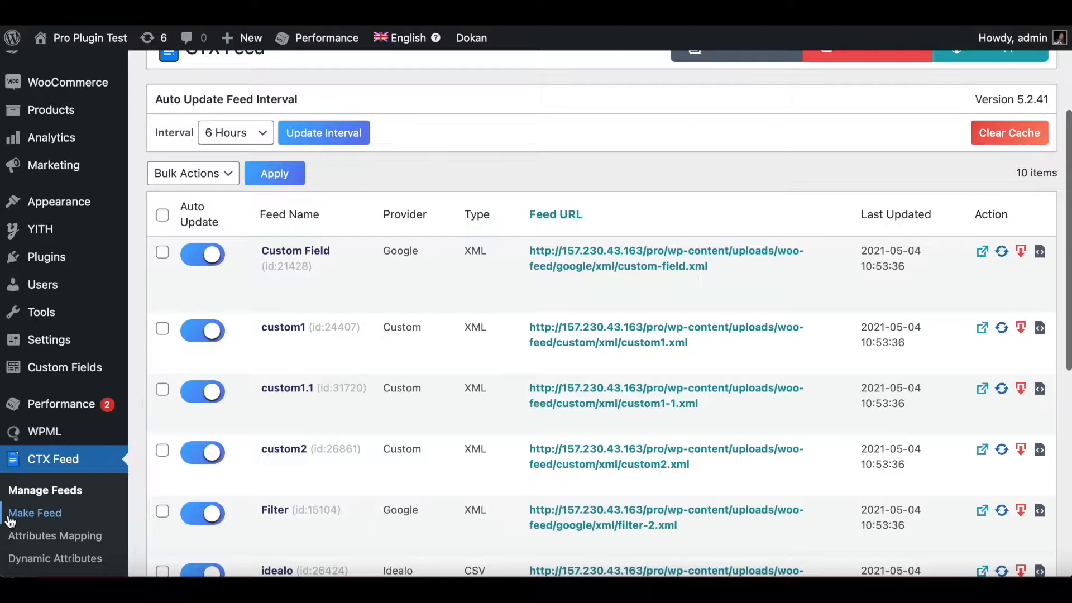
pyautogui.click(40, 514)
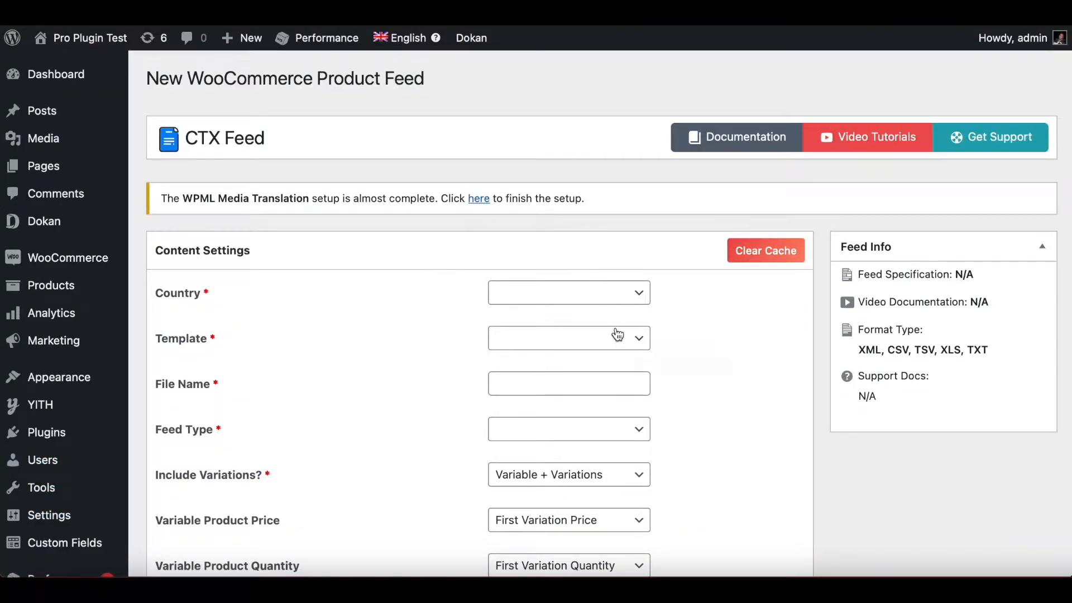
pyautogui.click(638, 295)
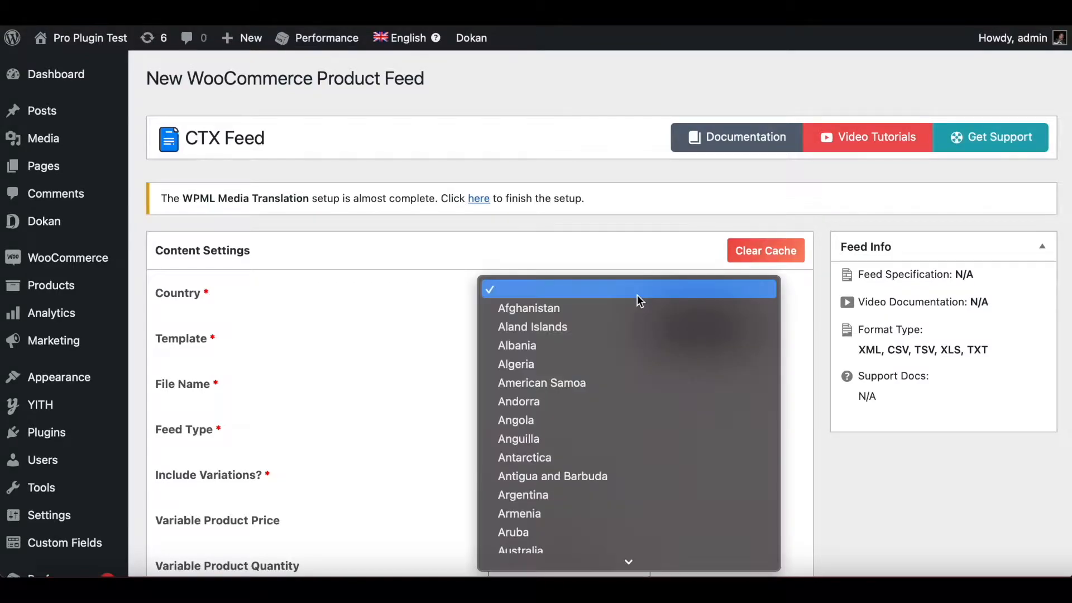
pyautogui.scroll(-3, 662, 420)
pyautogui.scroll(-20, 663, 420)
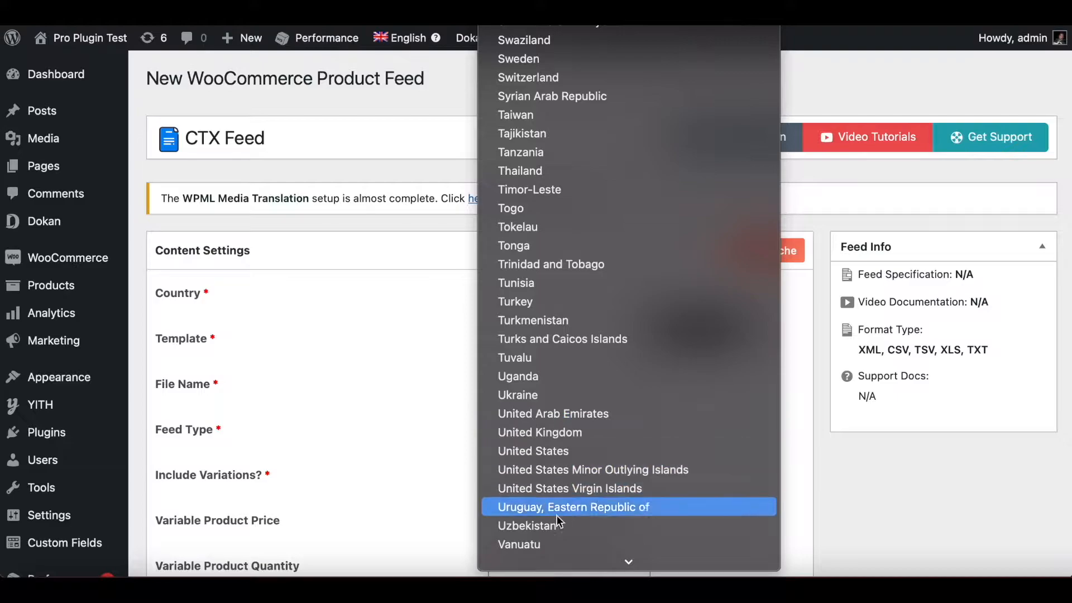
pyautogui.click(556, 452)
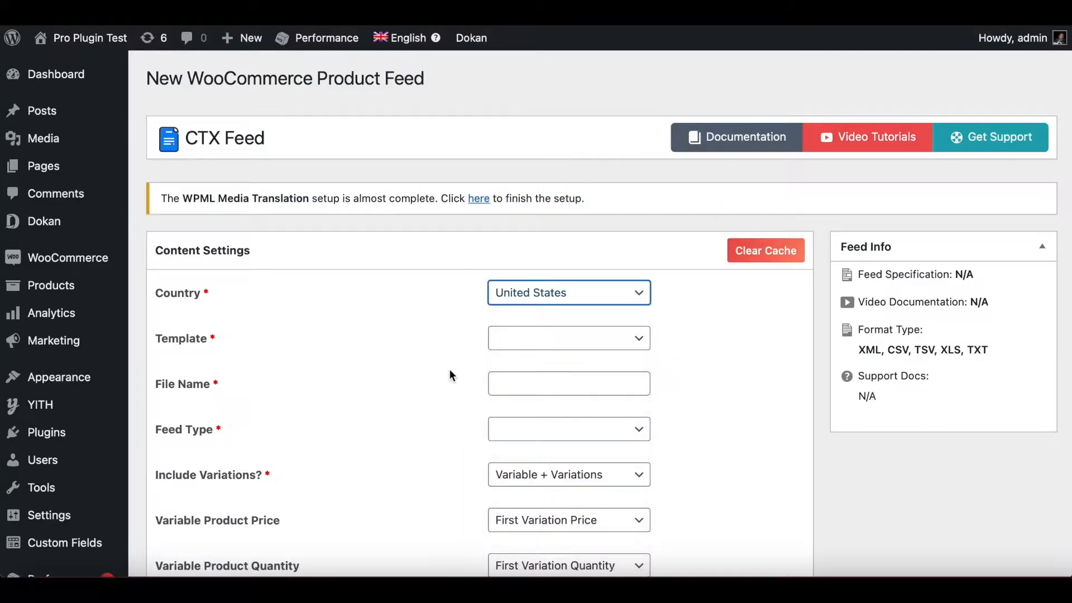
pyautogui.click(539, 341)
pyautogui.click(525, 376)
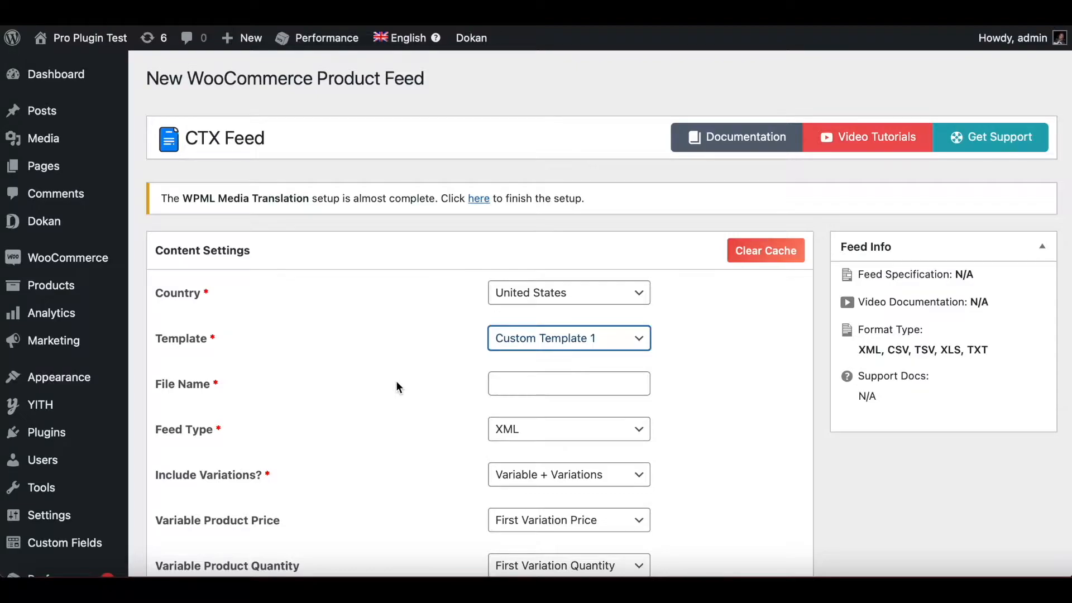
pyautogui.click(739, 393)
# Name the feed file TSV1 and set its feed type to TSV.
pyautogui.scroll(-1, 737, 394)
pyautogui.click(534, 328)
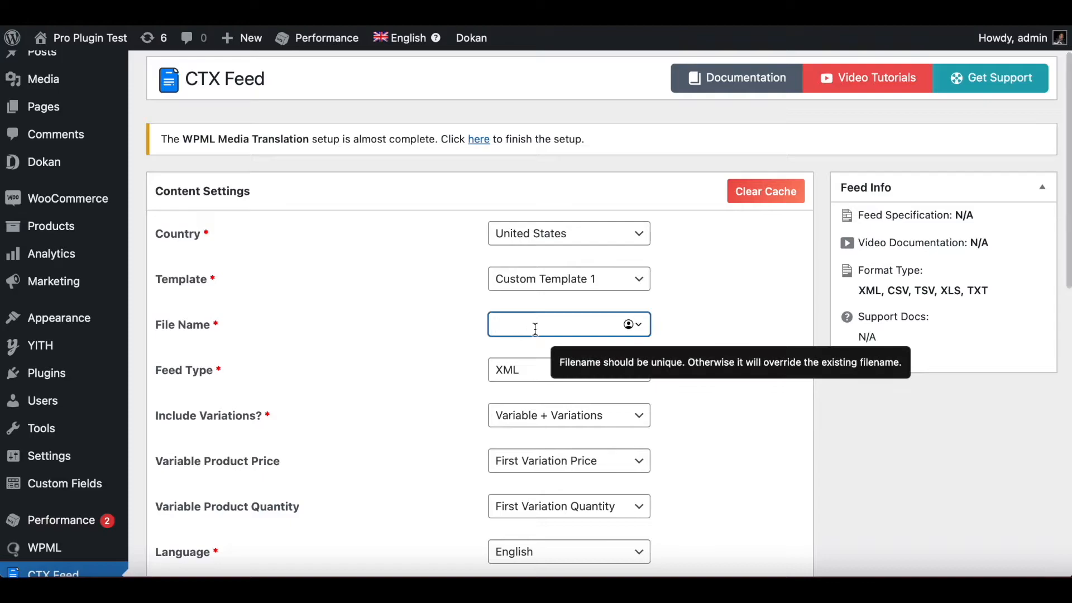
pyautogui.write('TSV1')
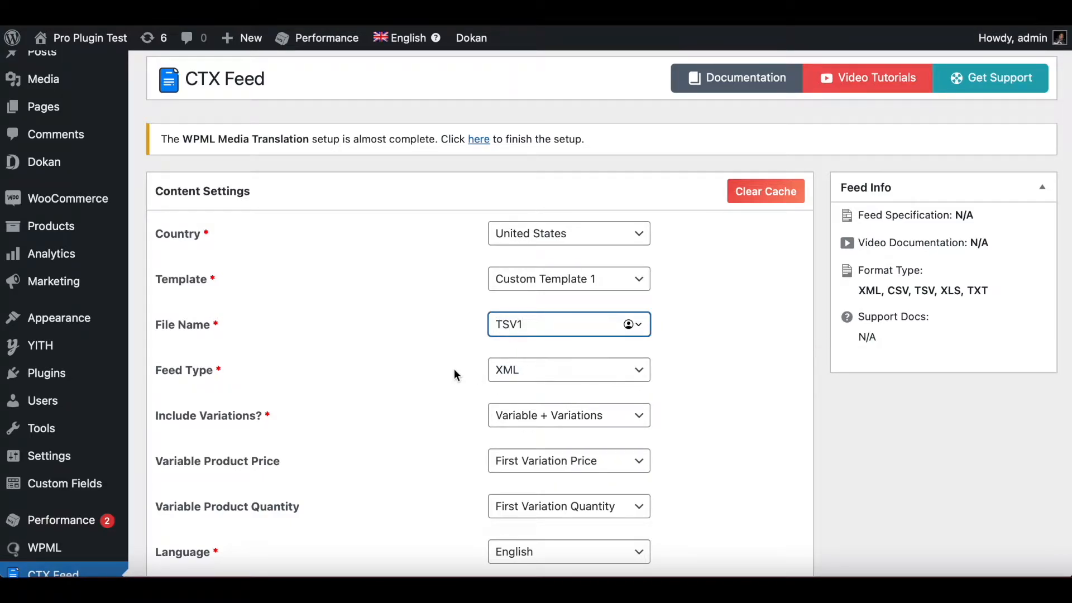
pyautogui.press('Tab')
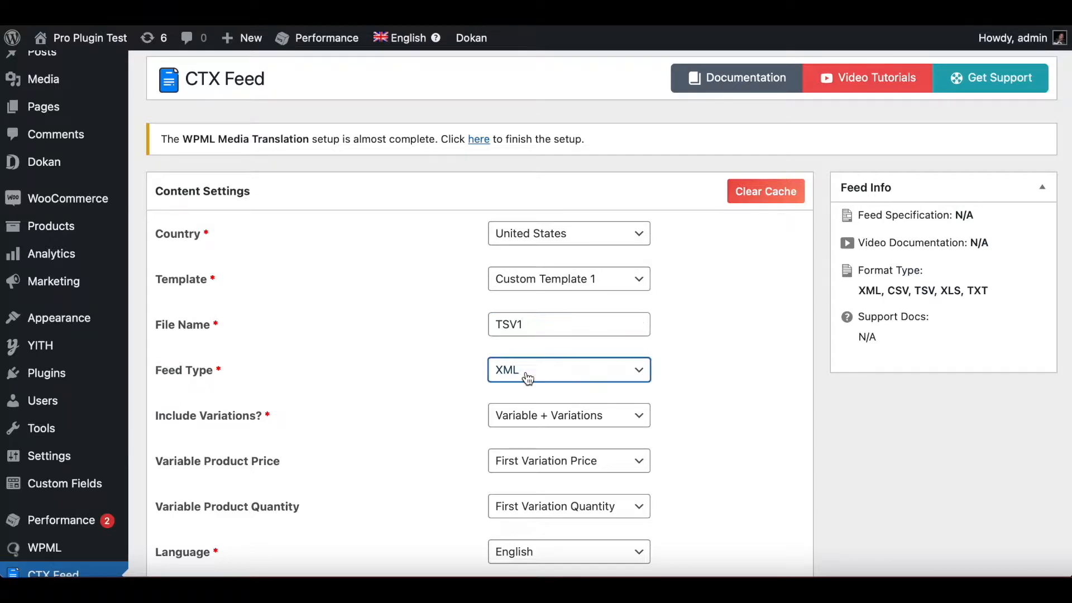
pyautogui.click(581, 387)
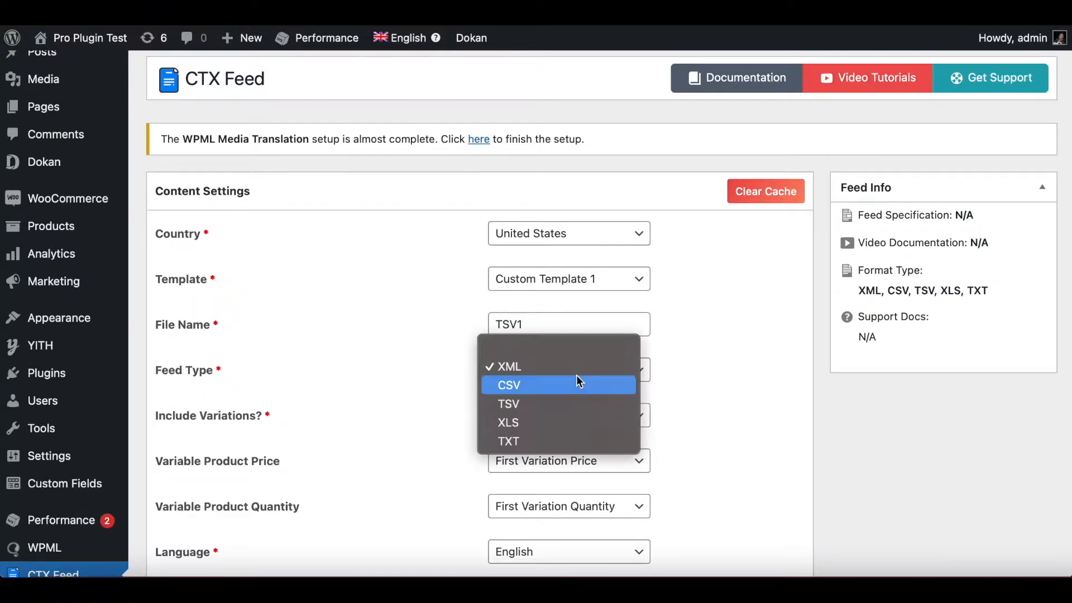
pyautogui.click(522, 403)
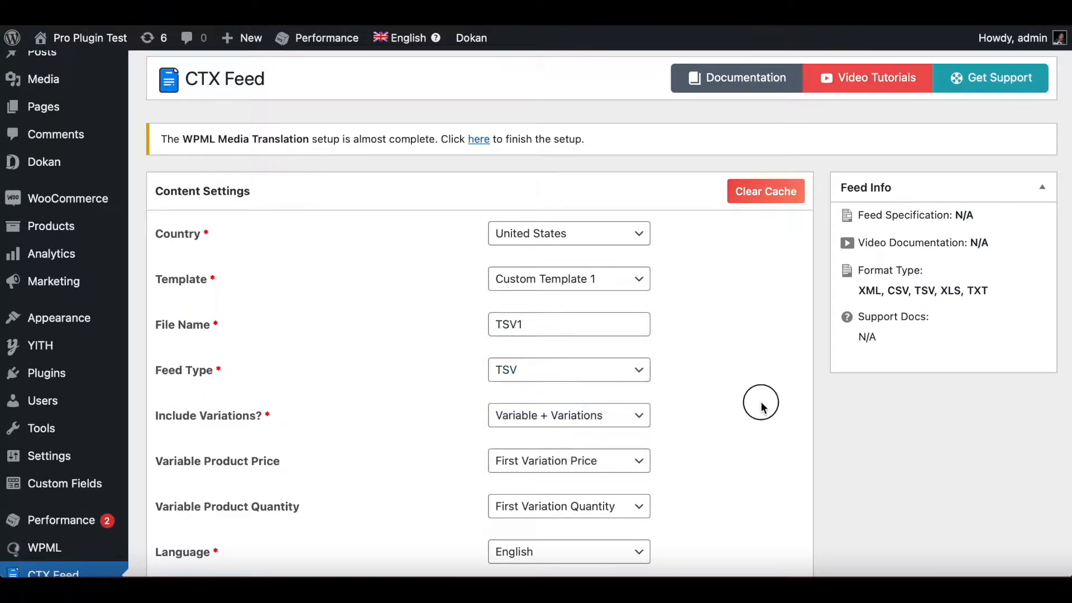
# Add the suffix USD to the price attribute in the feed configuration and generate the feed.
pyautogui.scroll(-4, 761, 400)
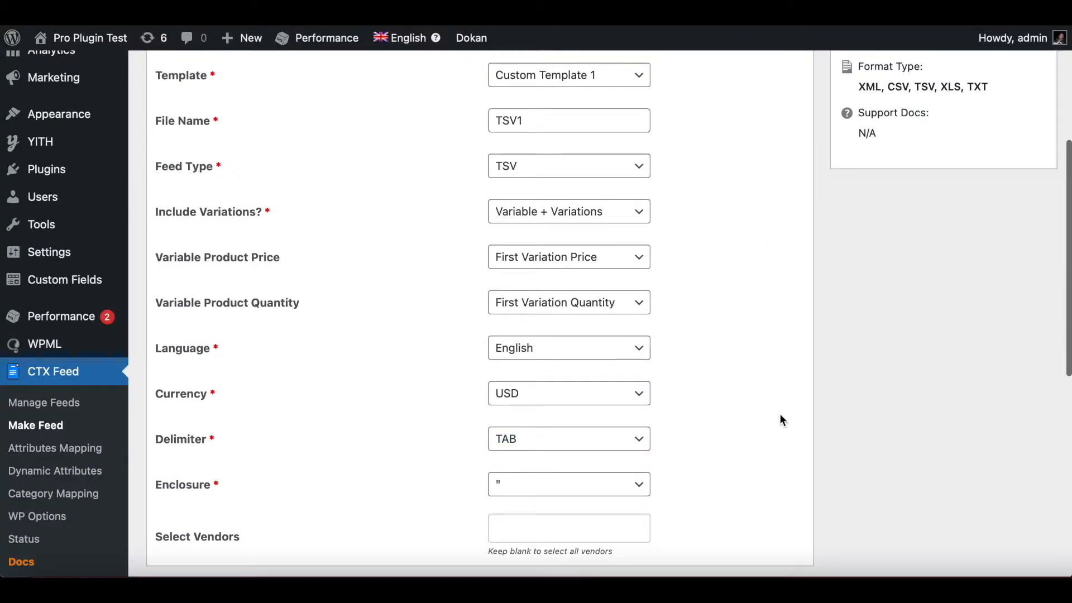
pyautogui.scroll(-2, 780, 419)
pyautogui.scroll(-7, 780, 416)
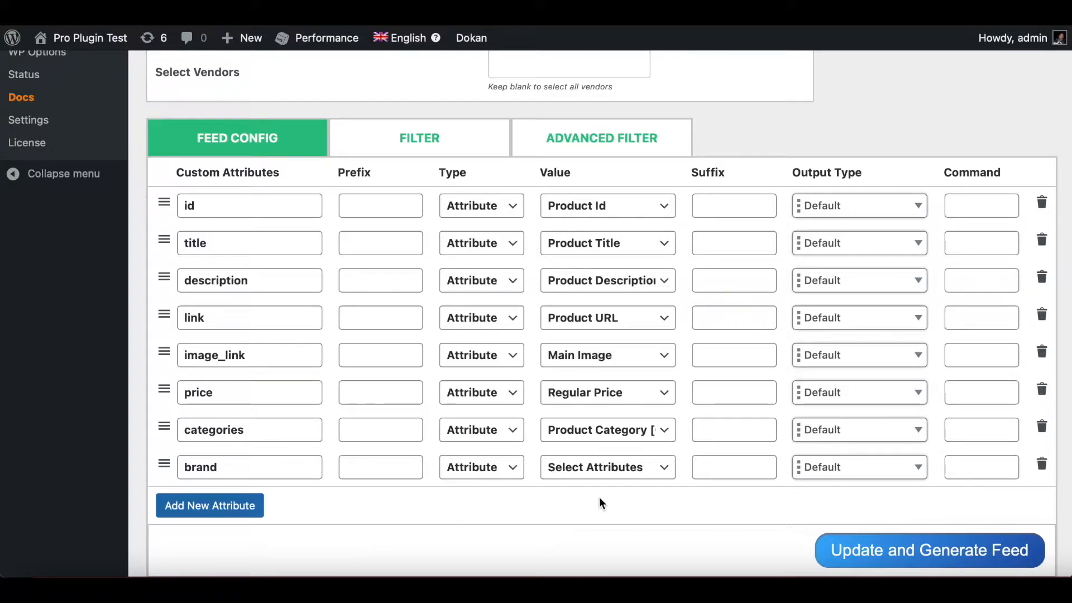
pyautogui.click(724, 389)
pyautogui.write('USD')
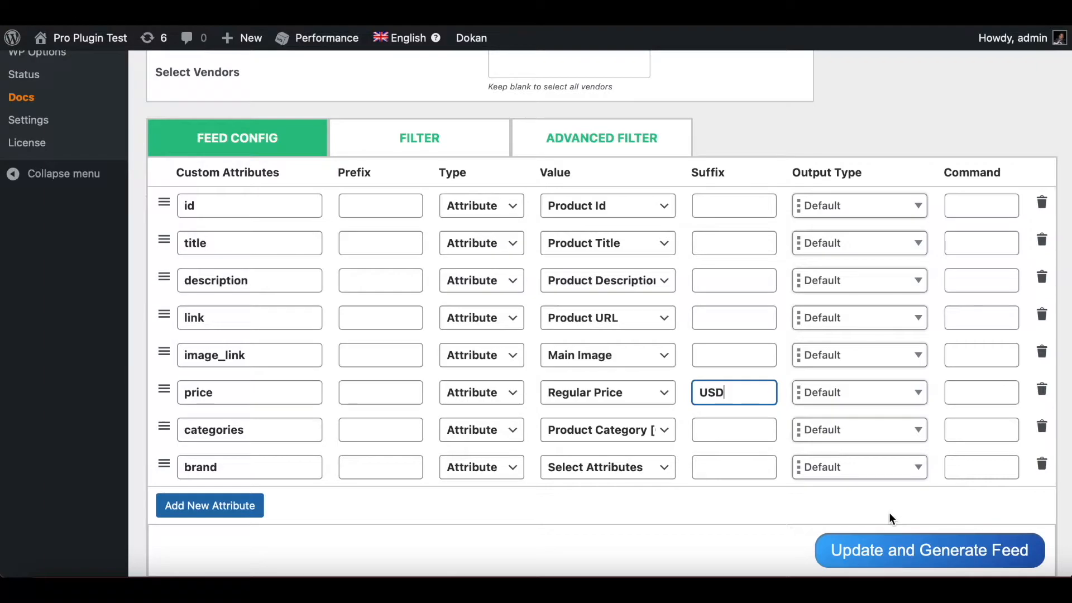
pyautogui.click(909, 552)
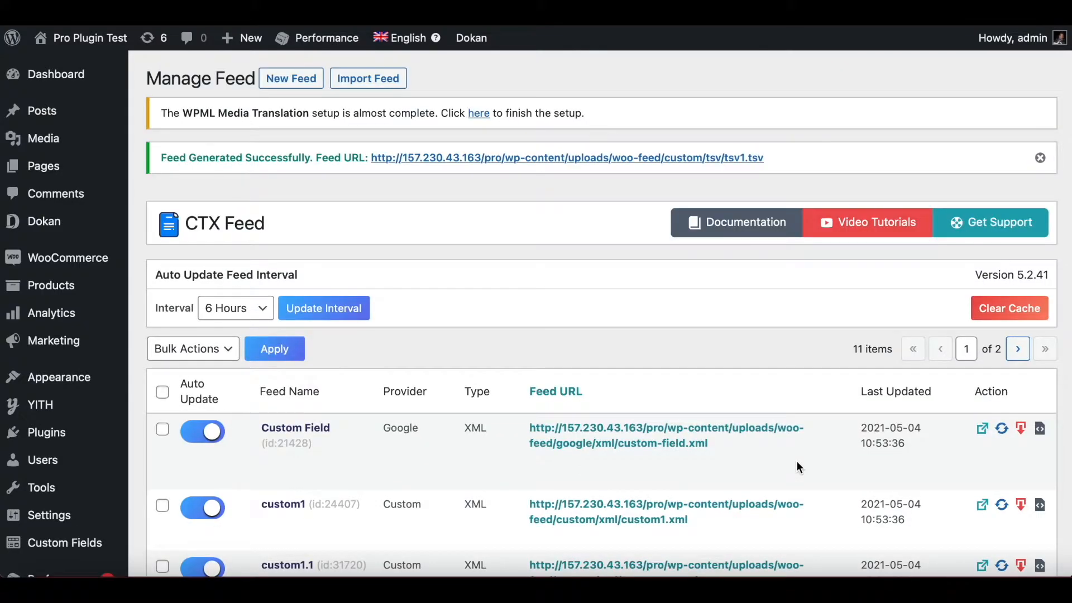
# Download the generated TSV1 feed file from the list of feeds.
pyautogui.scroll(-1, 796, 467)
pyautogui.scroll(-10, 796, 467)
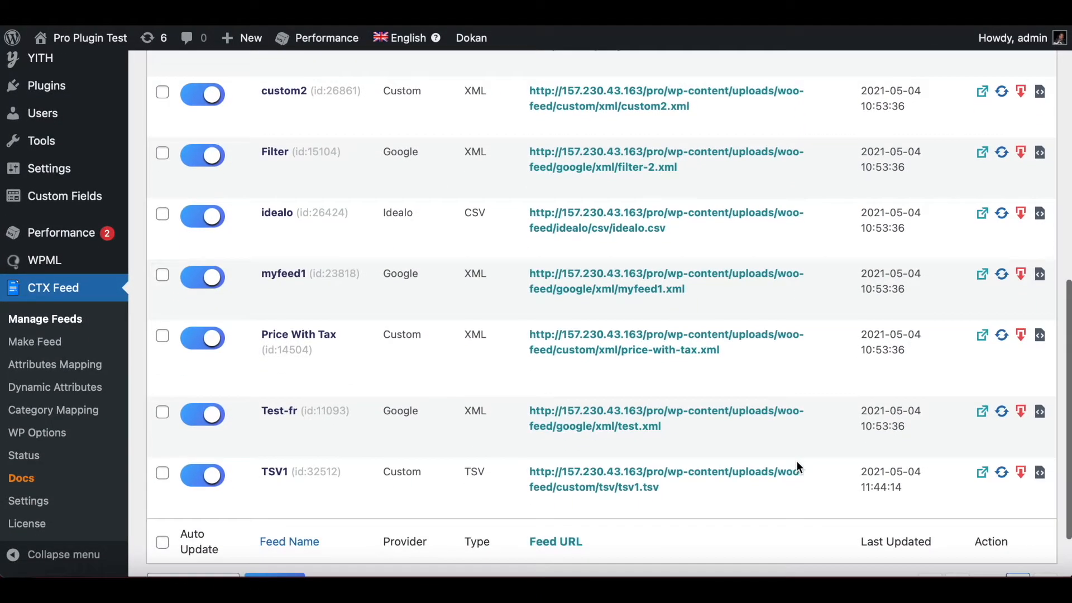
pyautogui.moveTo(366, 483)
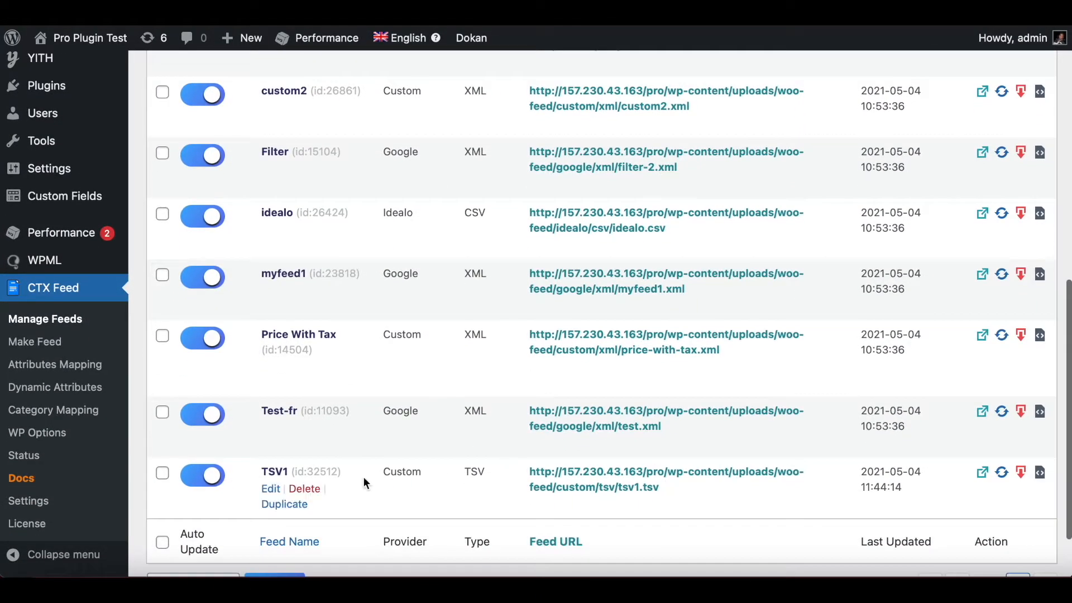
pyautogui.click(1021, 472)
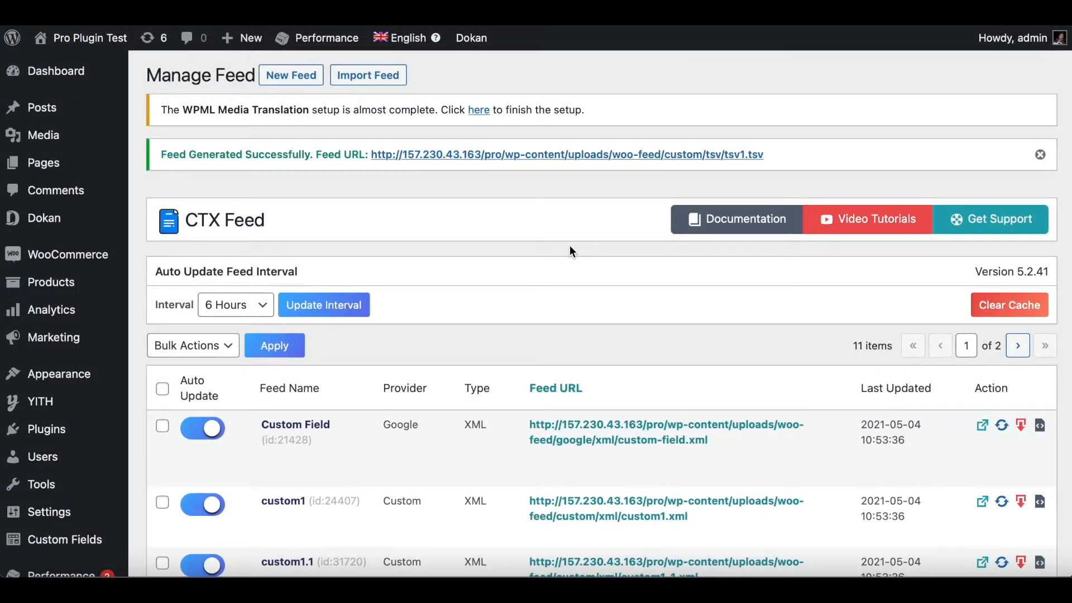
# Open the TSV1 feed from the feed list for editing.
pyautogui.scroll(-7, 570, 246)
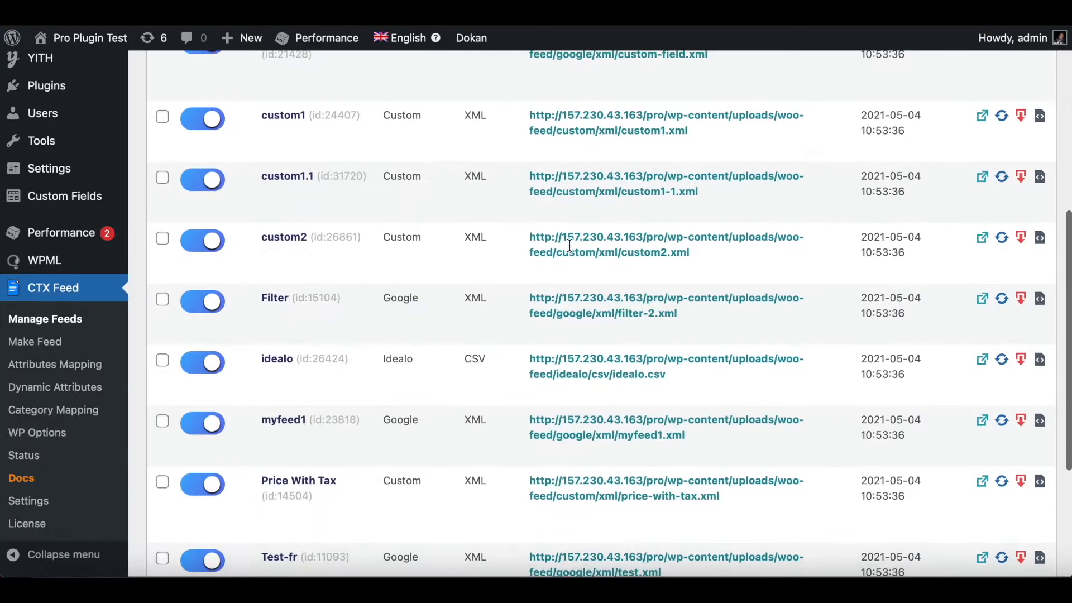
pyautogui.scroll(-4, 569, 245)
pyautogui.click(266, 395)
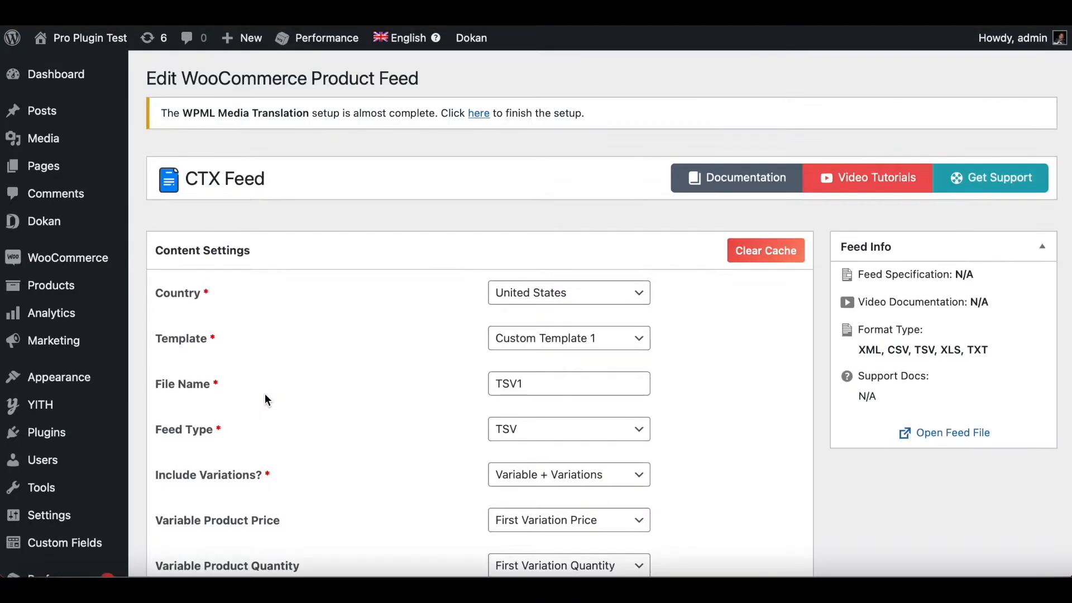
# Add a new attribute named sale_price to the feed configuration and map its value to Sale Price.
pyautogui.scroll(-13, 265, 394)
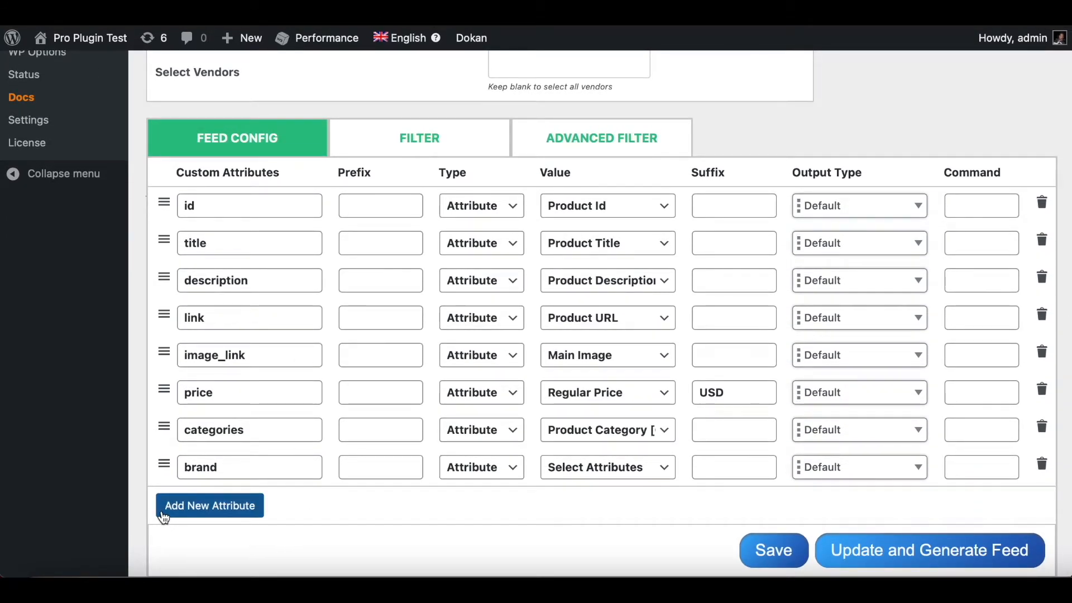
pyautogui.click(200, 515)
pyautogui.click(208, 508)
pyautogui.write('sale')
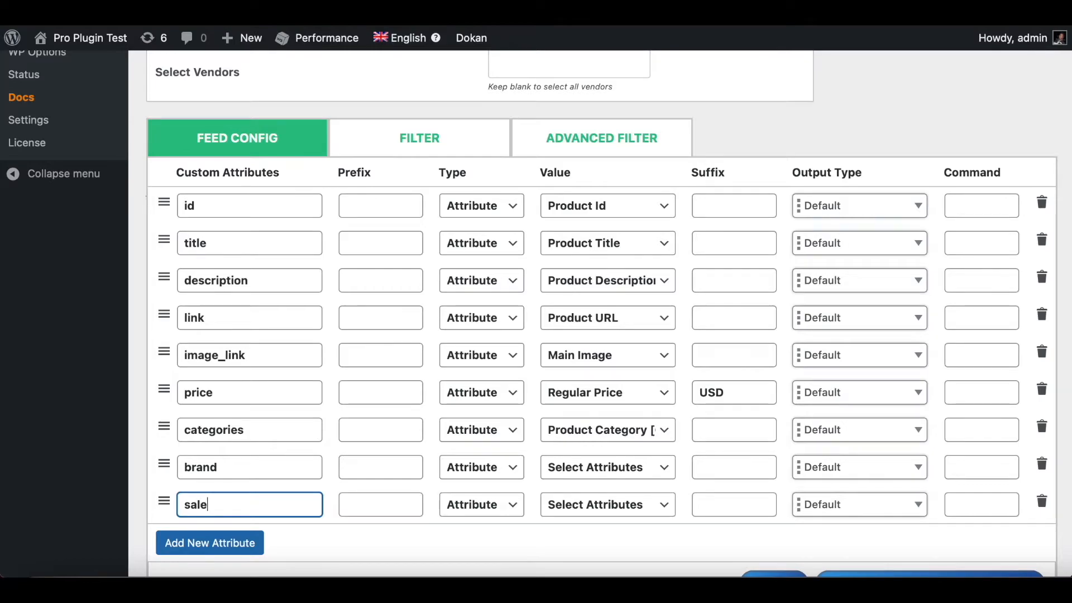
pyautogui.write('_price')
pyautogui.click(594, 504)
pyautogui.scroll(-10, 628, 518)
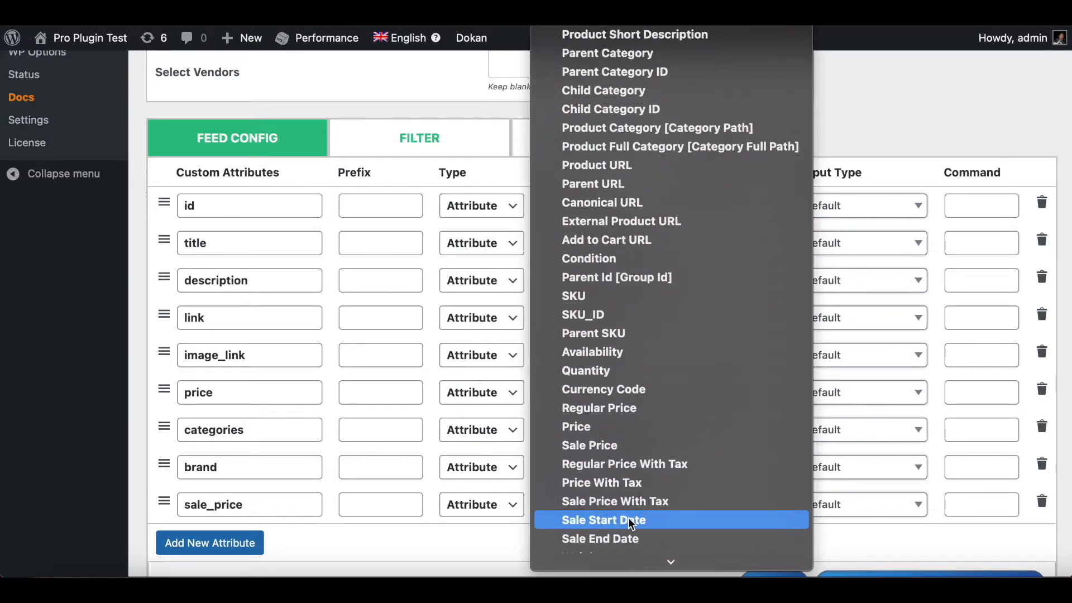
pyautogui.click(605, 443)
# Give the sale_price attribute the suffix USD and move its row directly below price.
pyautogui.click(721, 504)
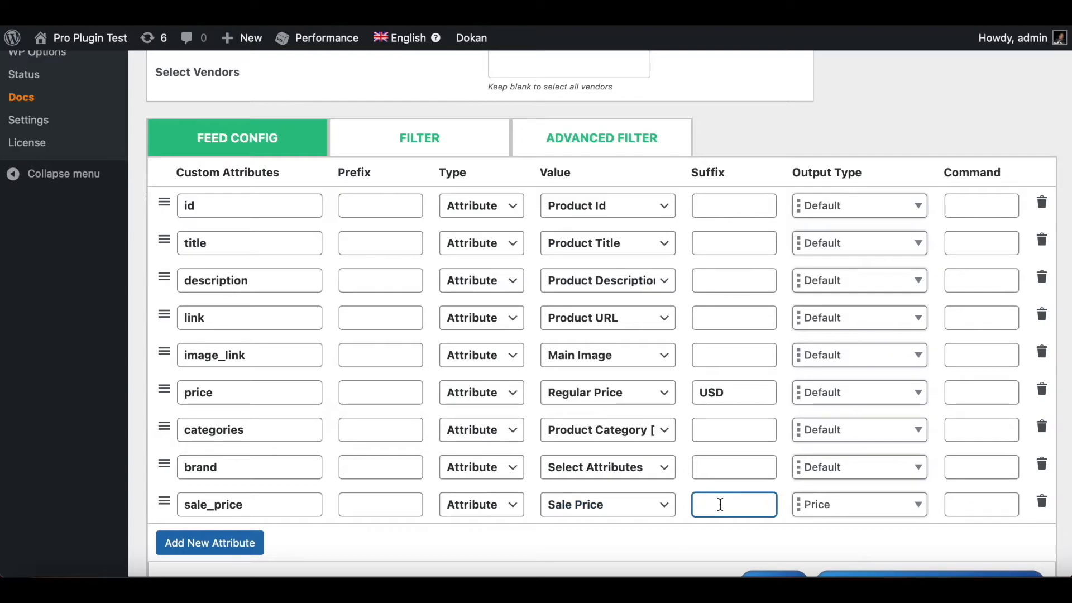
pyautogui.write('USD')
pyautogui.click(676, 550)
pyautogui.moveTo(167, 502); pyautogui.dragTo(160, 408)
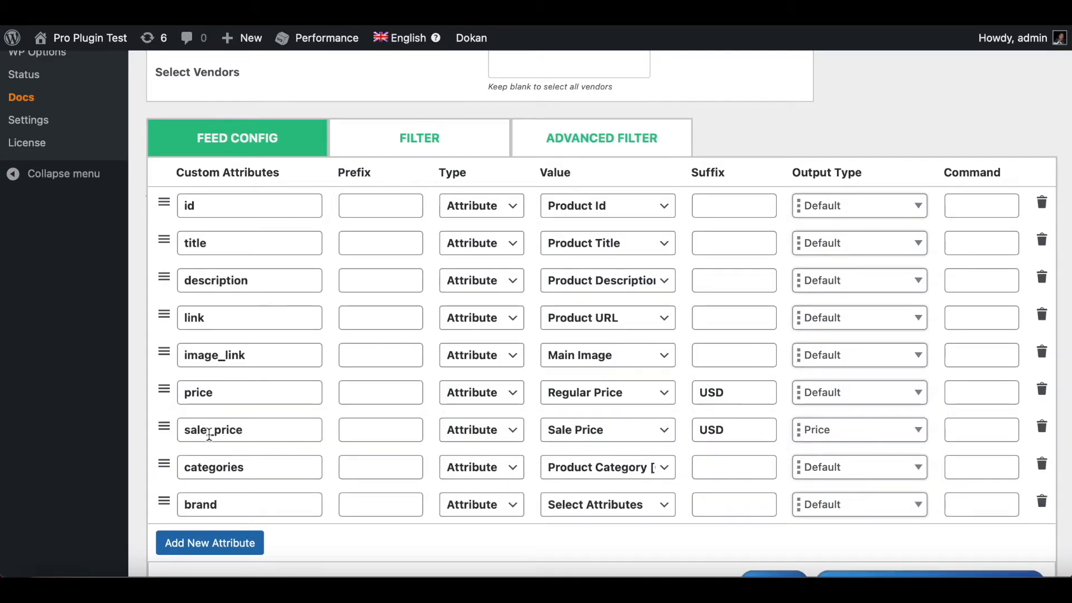
# Change the brand attribute's type to Pattern (Static Value) and enter Addidas as its value.
pyautogui.scroll(-1, 663, 540)
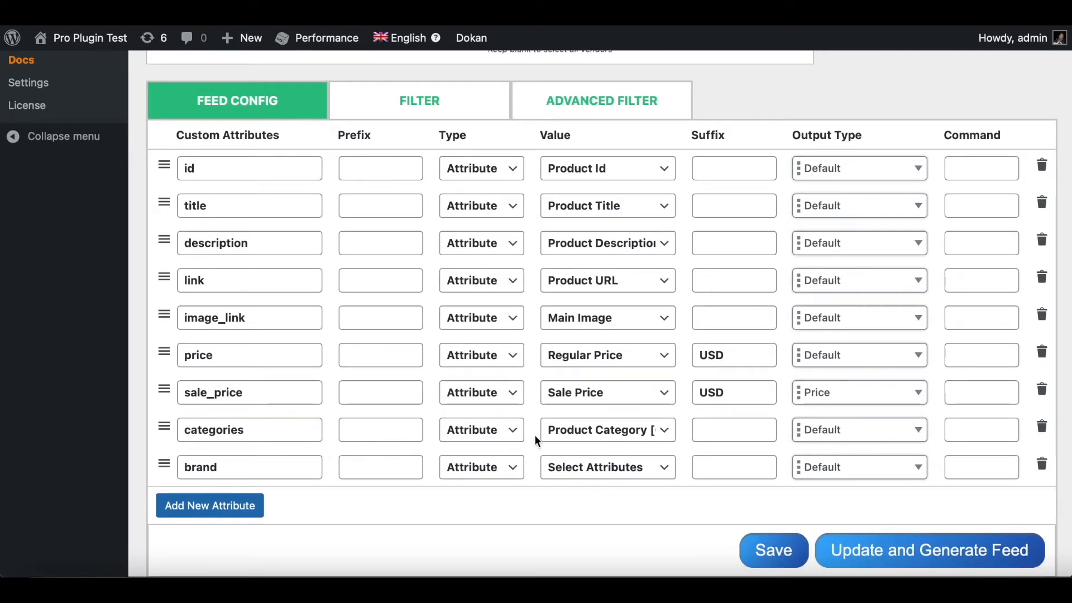
pyautogui.click(509, 474)
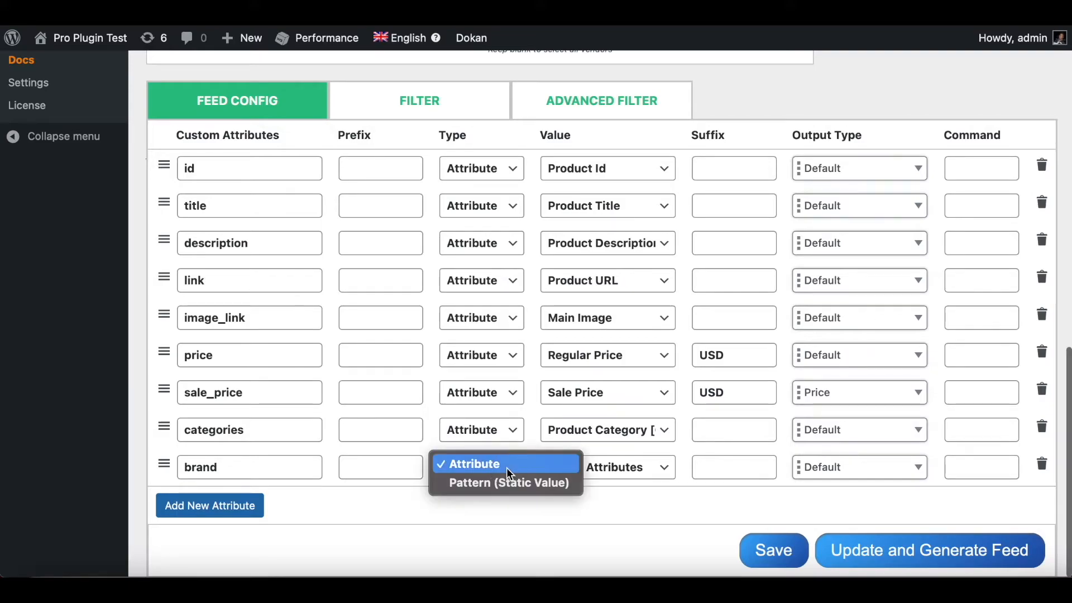
pyautogui.click(488, 483)
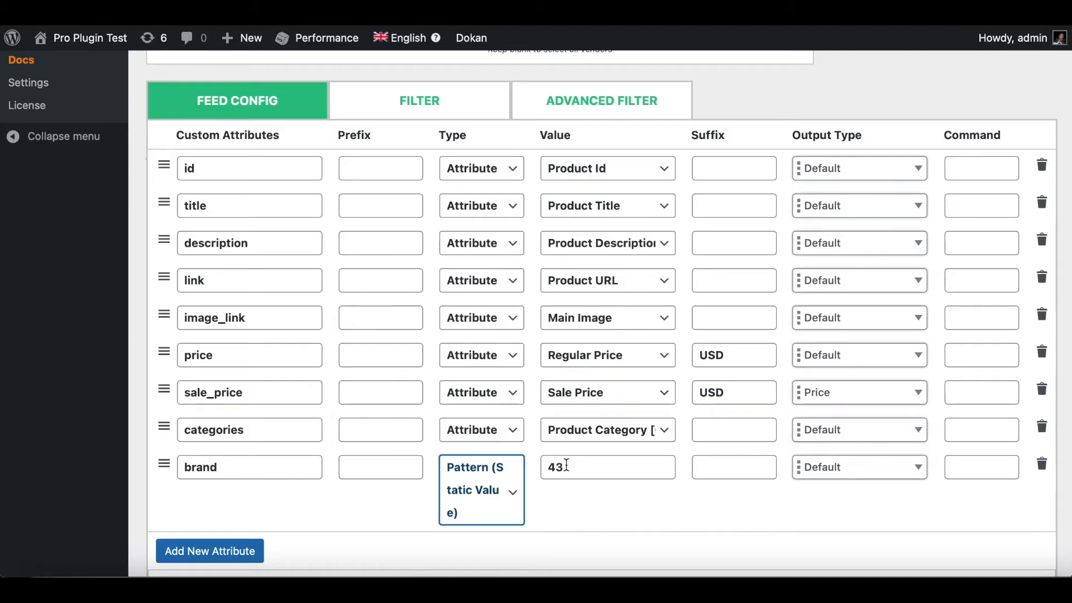
pyautogui.moveTo(569, 466); pyautogui.dragTo(524, 467)
pyautogui.press('BackSpace')
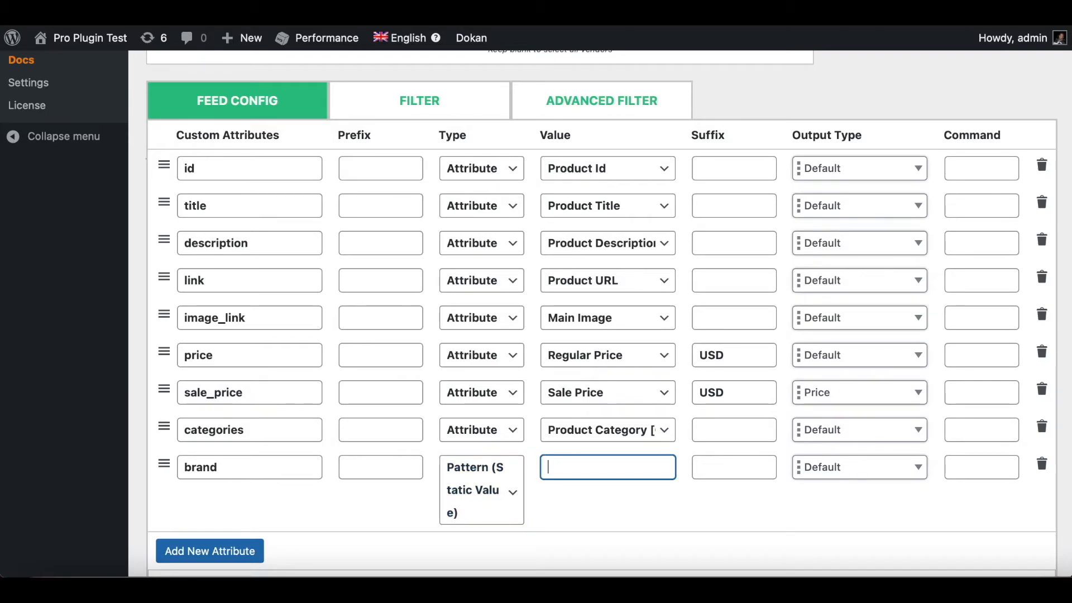
pyautogui.write('Addidas')
pyautogui.click(633, 498)
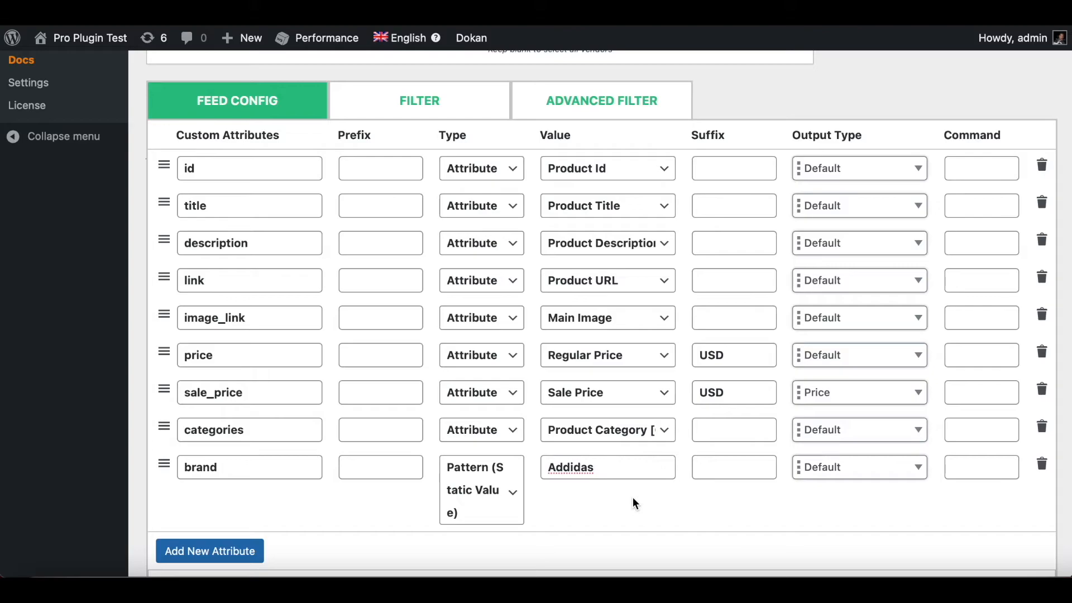
# Correct the brand value's spelling to Adidas using the suggested replacement.
pyautogui.rightClick(574, 472)
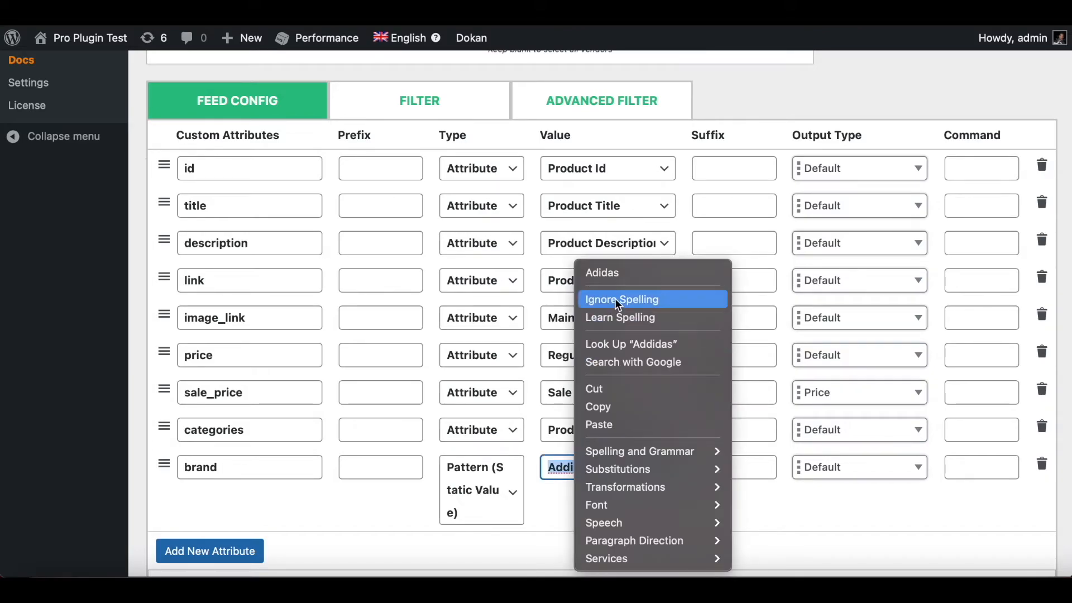
pyautogui.click(623, 274)
pyautogui.click(719, 512)
# Update and regenerate the TSV1 feed, and bring up its entry in the feed list.
pyautogui.scroll(-1, 719, 511)
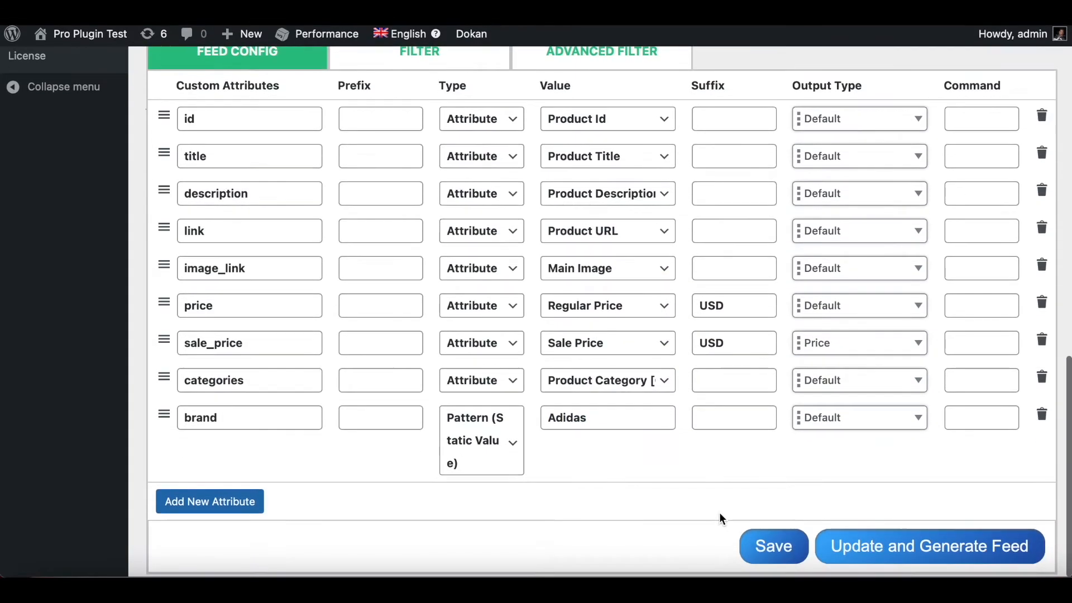
pyautogui.click(897, 551)
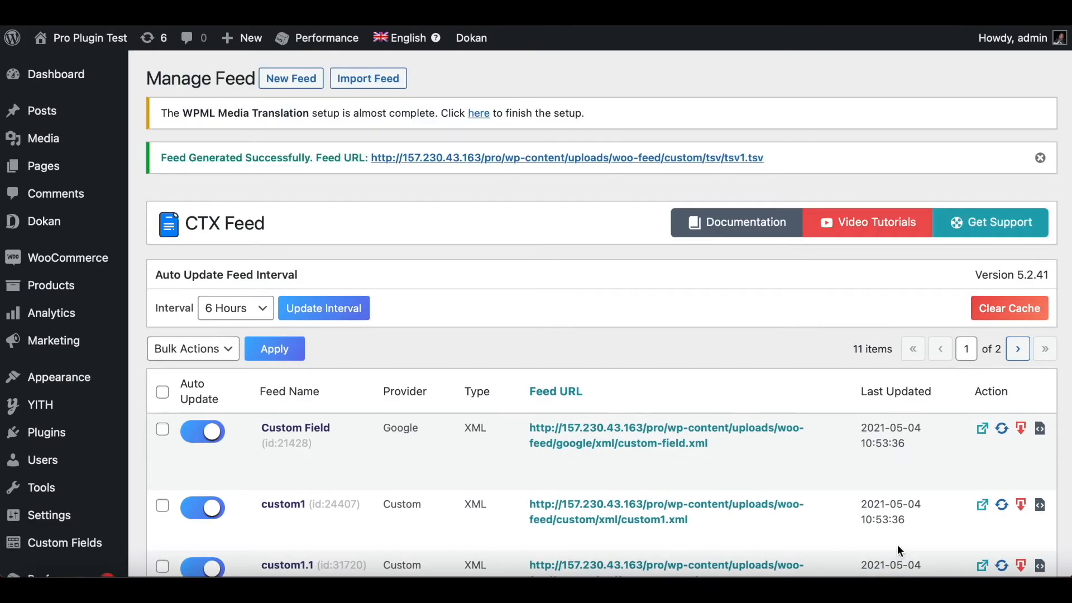
pyautogui.scroll(-10, 897, 544)
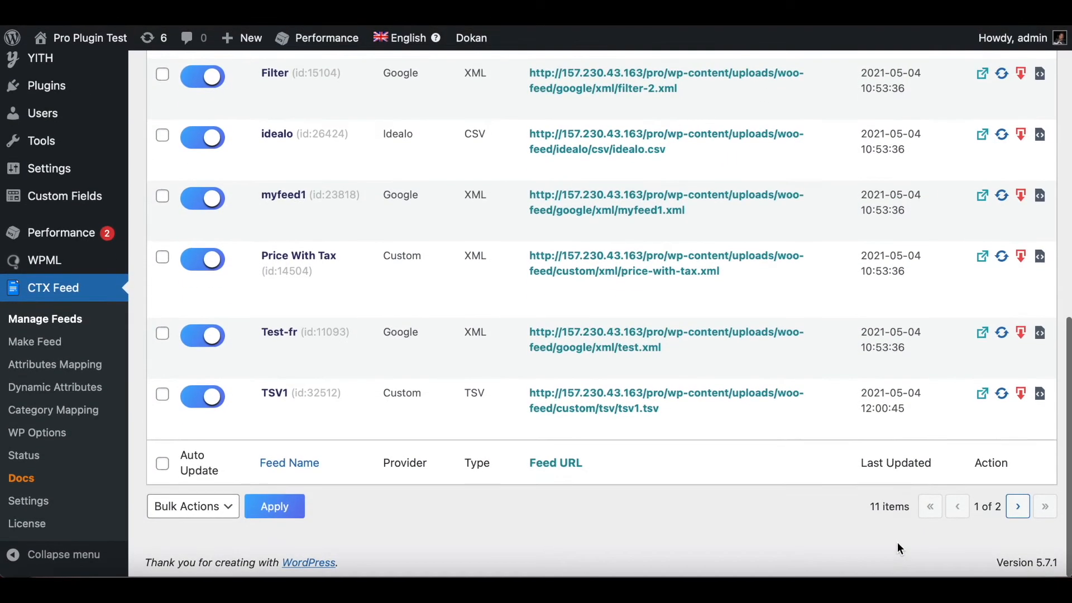